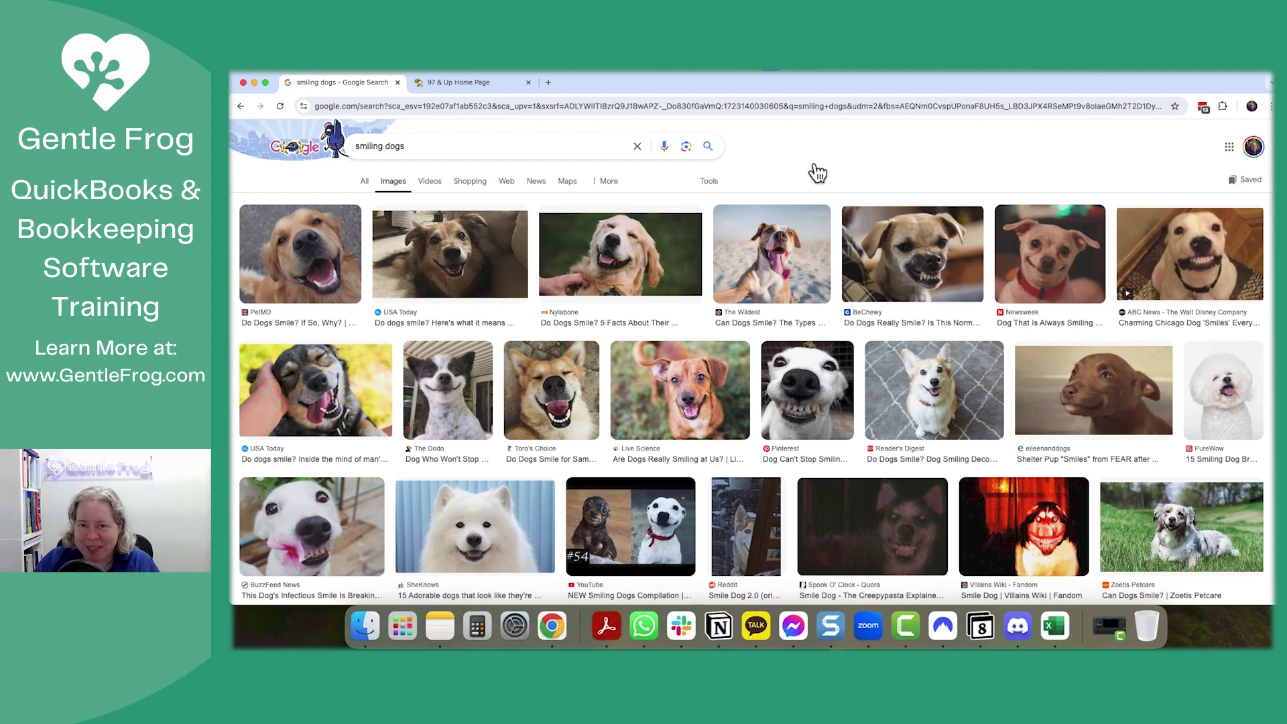
# Start a new Zoom meeting from the home window with the host's camera on
pyautogui.click(868, 626)
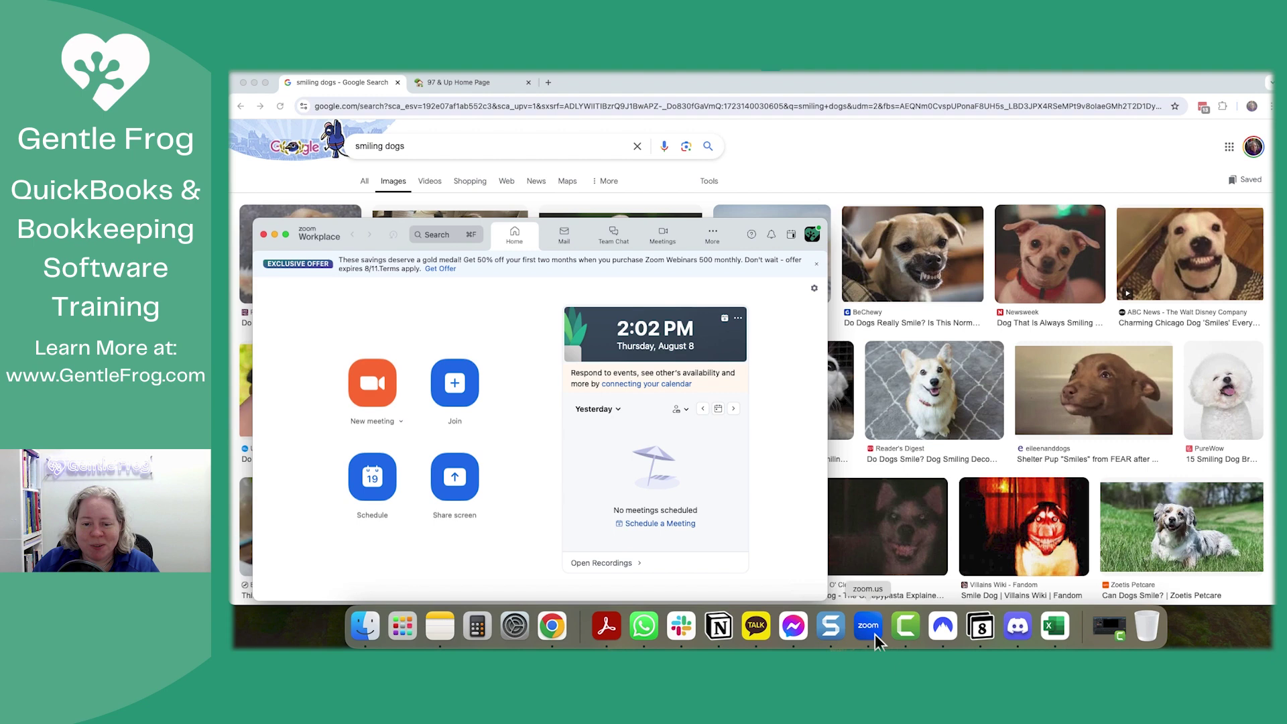
pyautogui.click(380, 391)
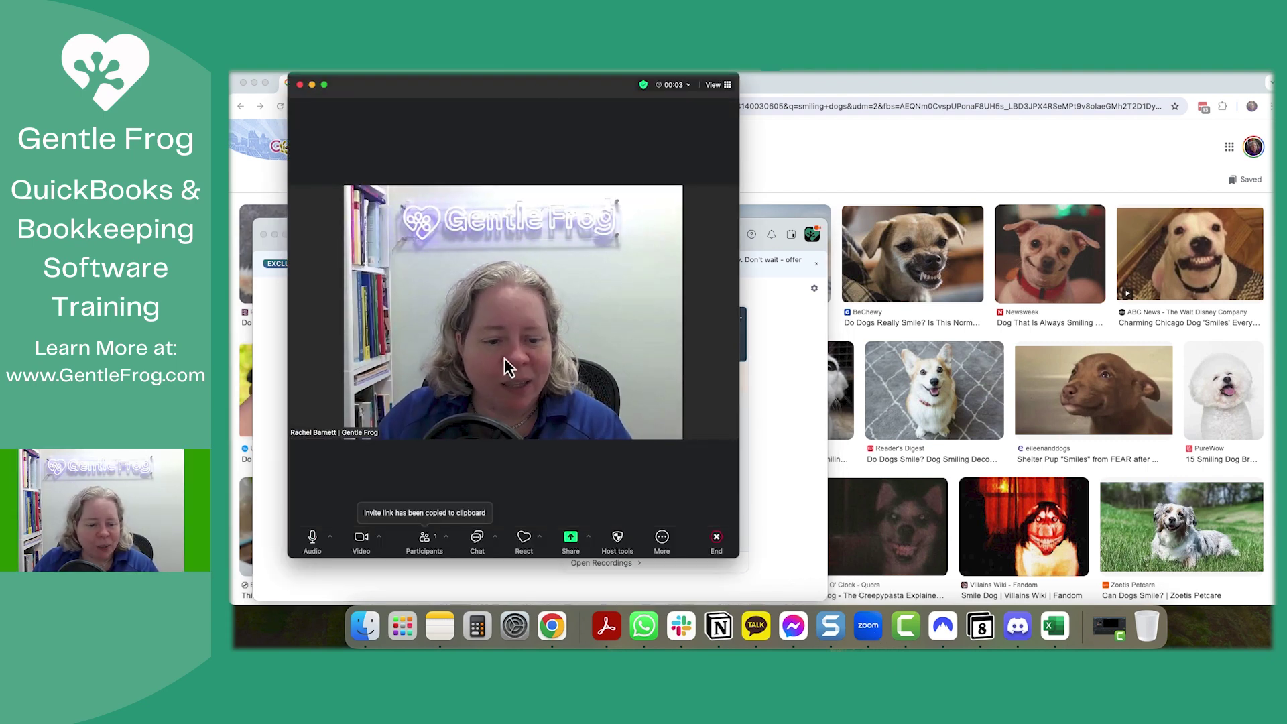
# Share Desktop 1 with the meeting, tuck away the Zoom home window and move the toolbar left
pyautogui.click(567, 543)
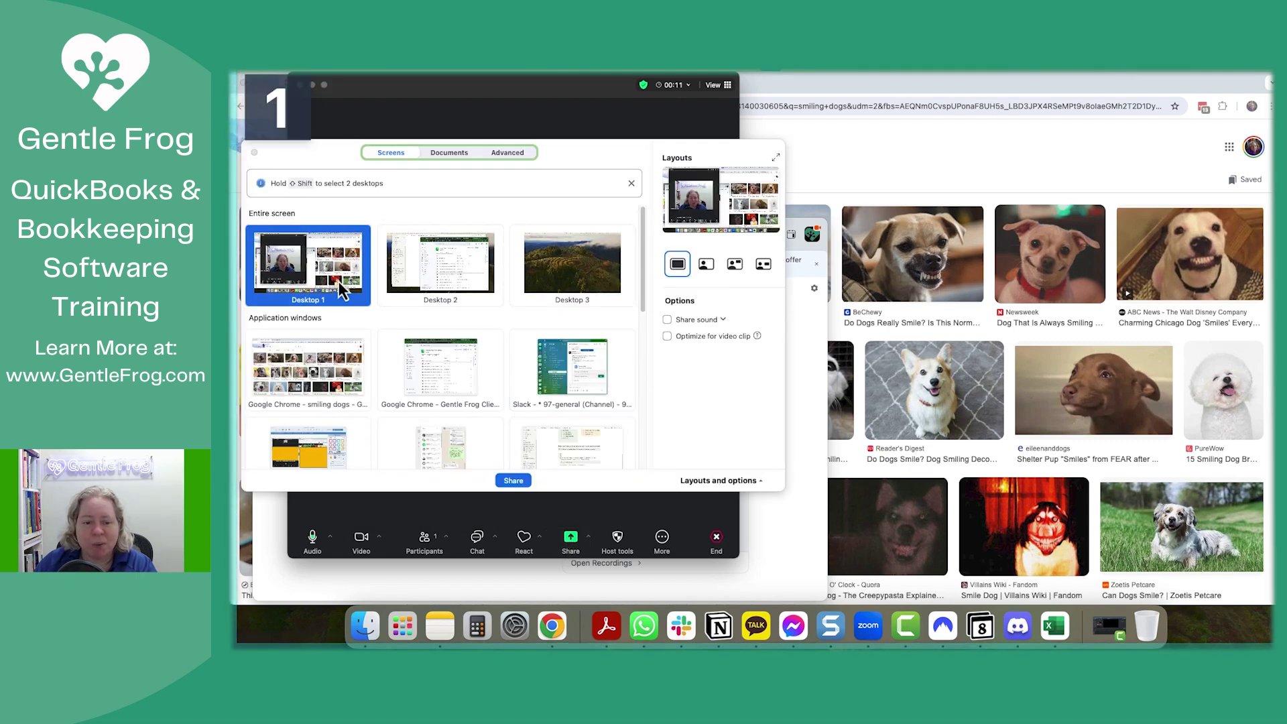
pyautogui.click(514, 481)
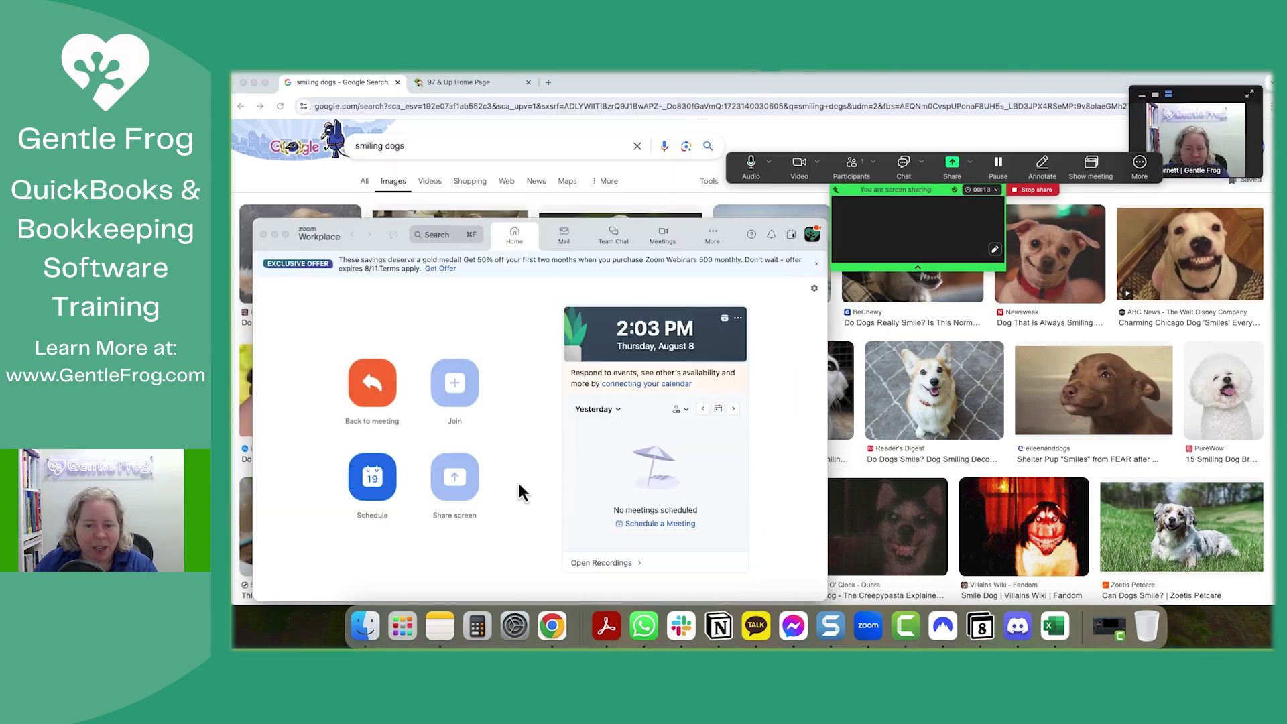
pyautogui.doubleClick(743, 226)
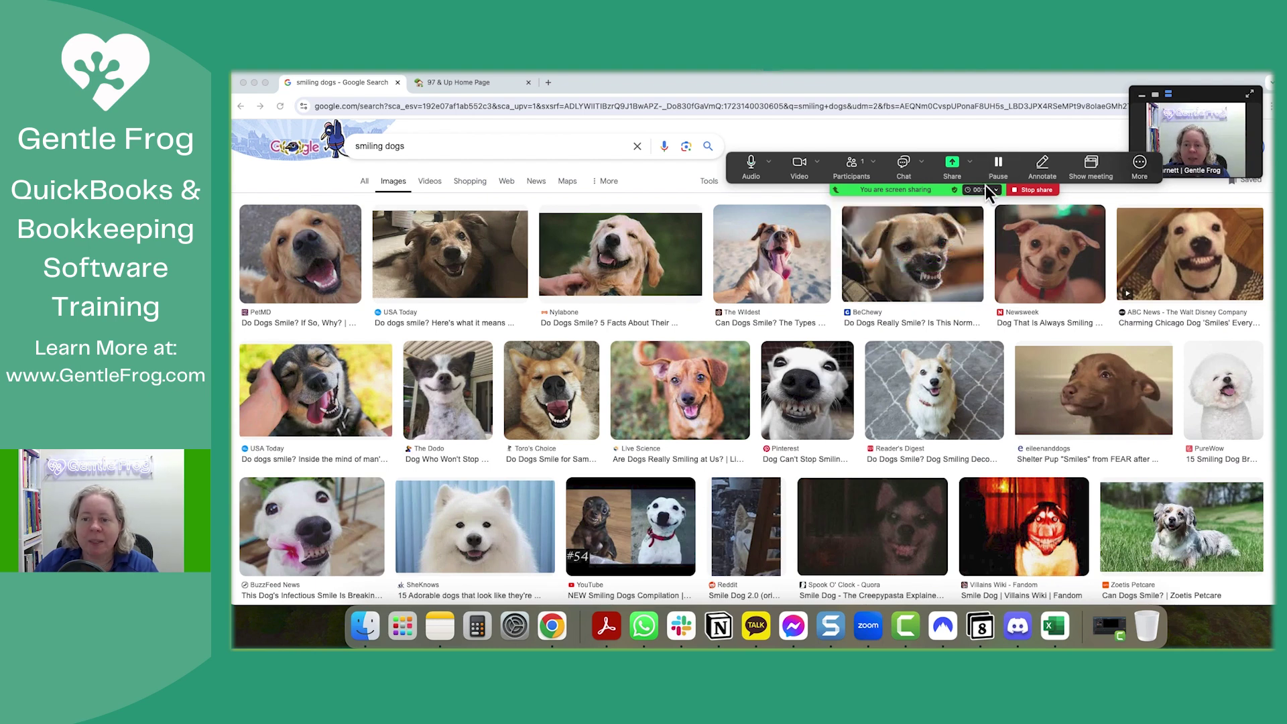
pyautogui.moveTo(899, 170); pyautogui.dragTo(707, 134)
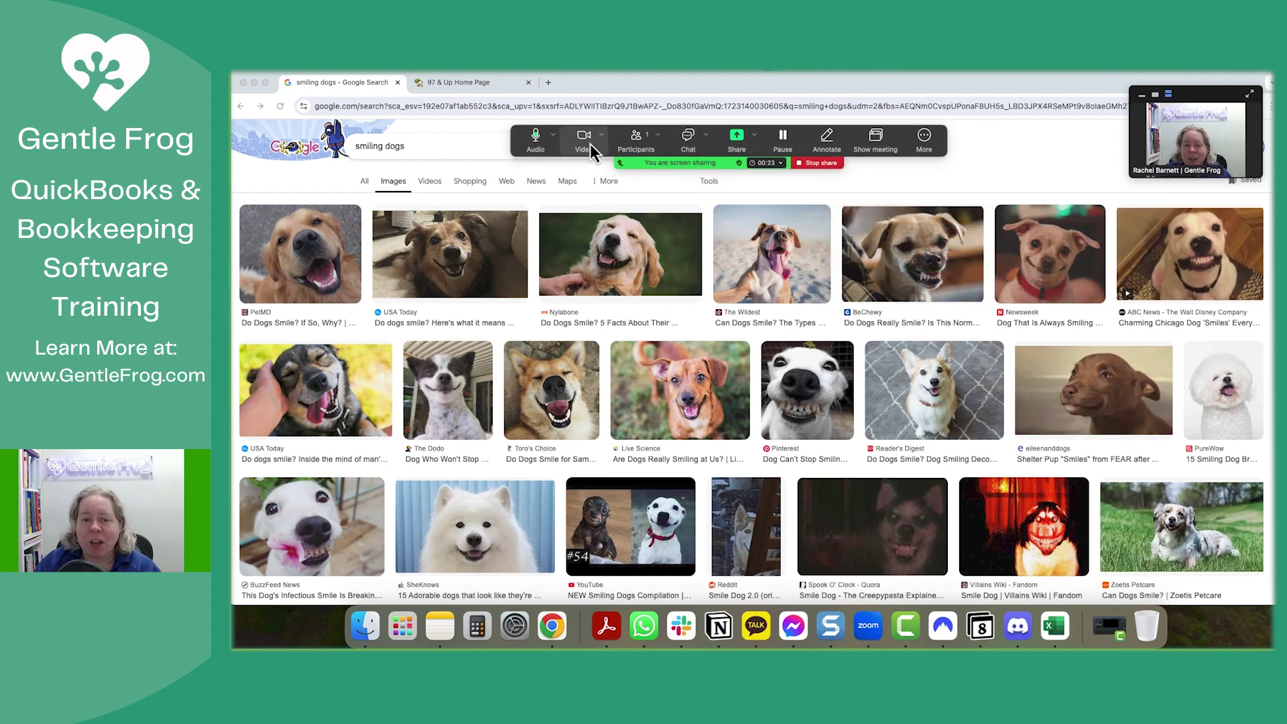
pyautogui.click(922, 141)
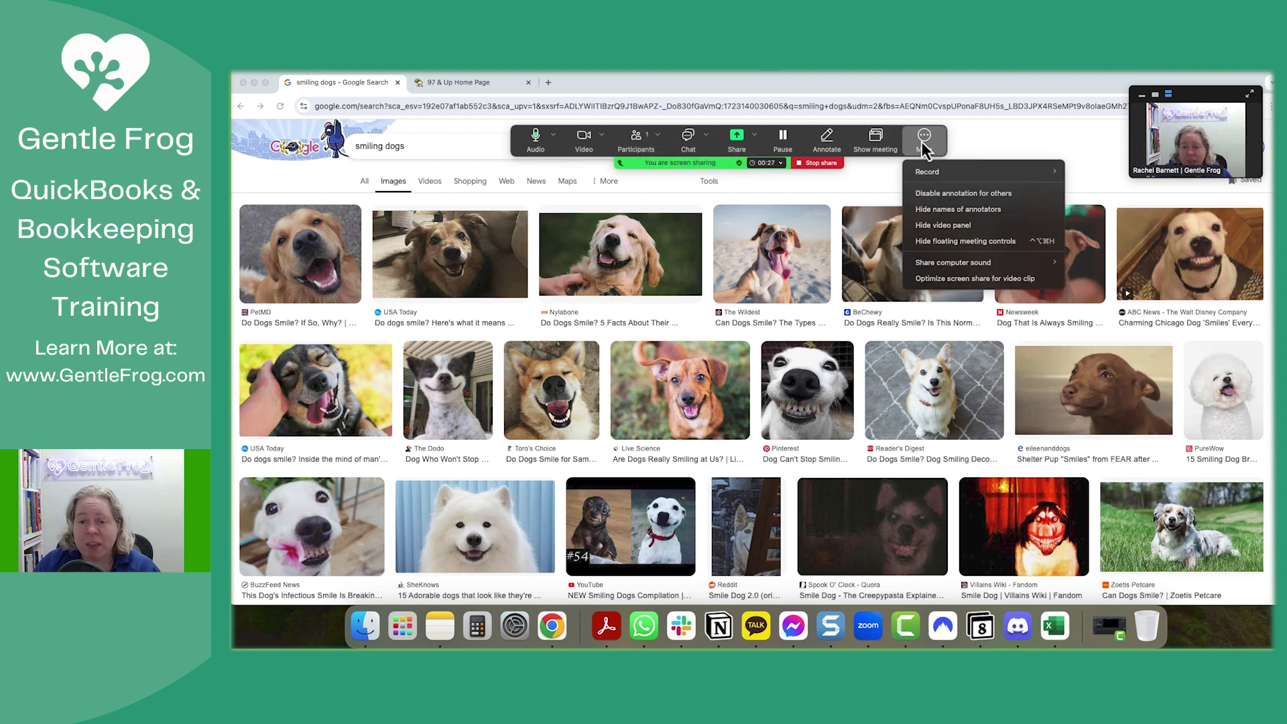
pyautogui.click(923, 143)
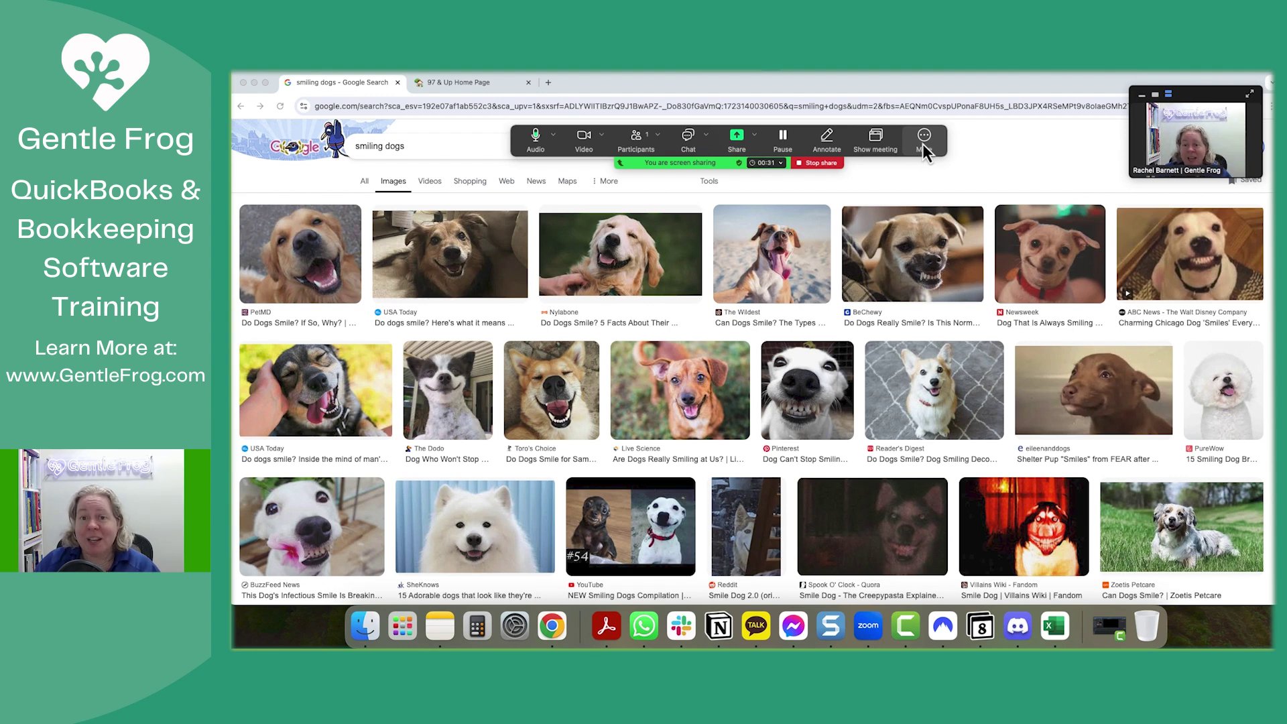
# Show the meeting window, widen and place it, and view the My screen preview of the share
pyautogui.click(875, 142)
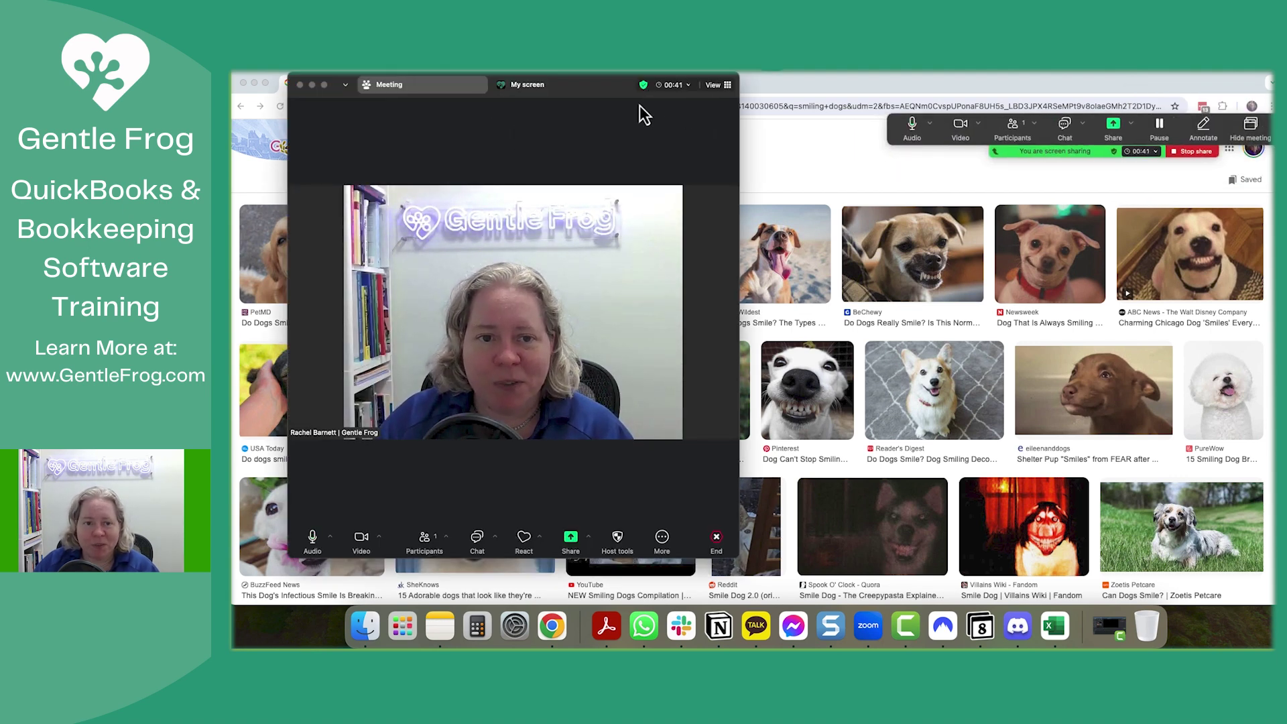
pyautogui.moveTo(739, 166); pyautogui.dragTo(1056, 176)
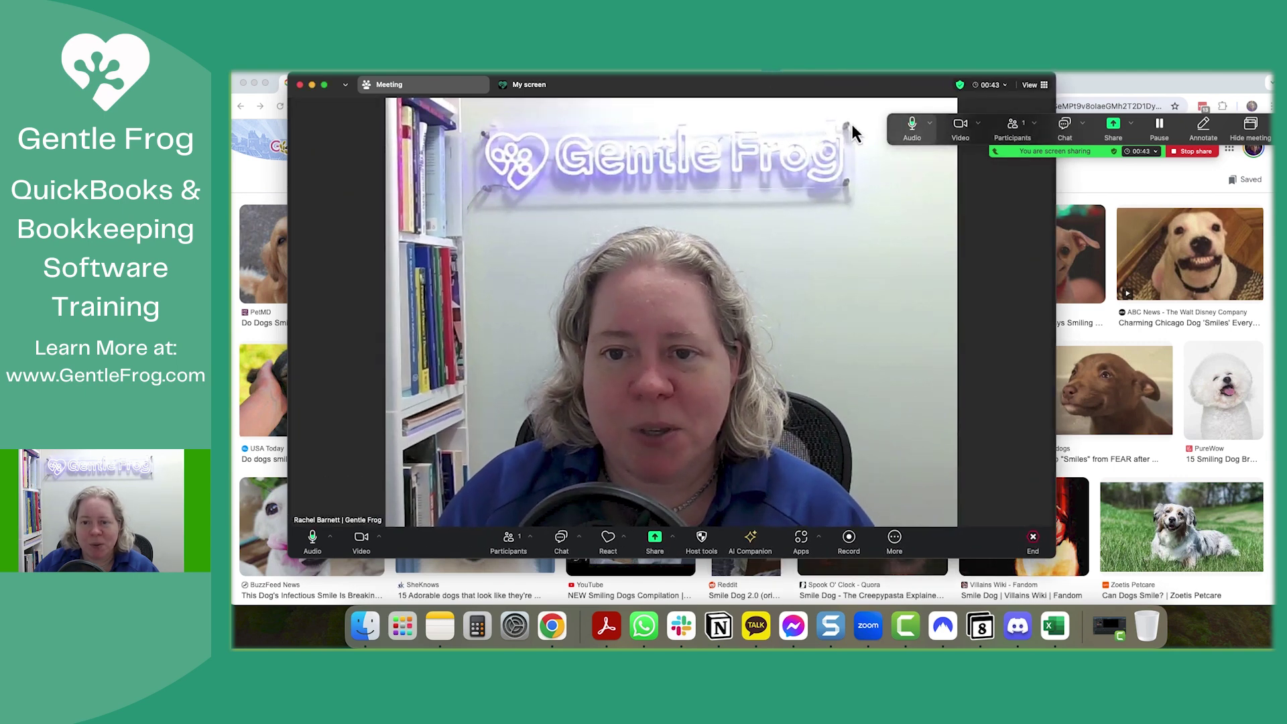
pyautogui.moveTo(828, 89); pyautogui.dragTo(848, 101)
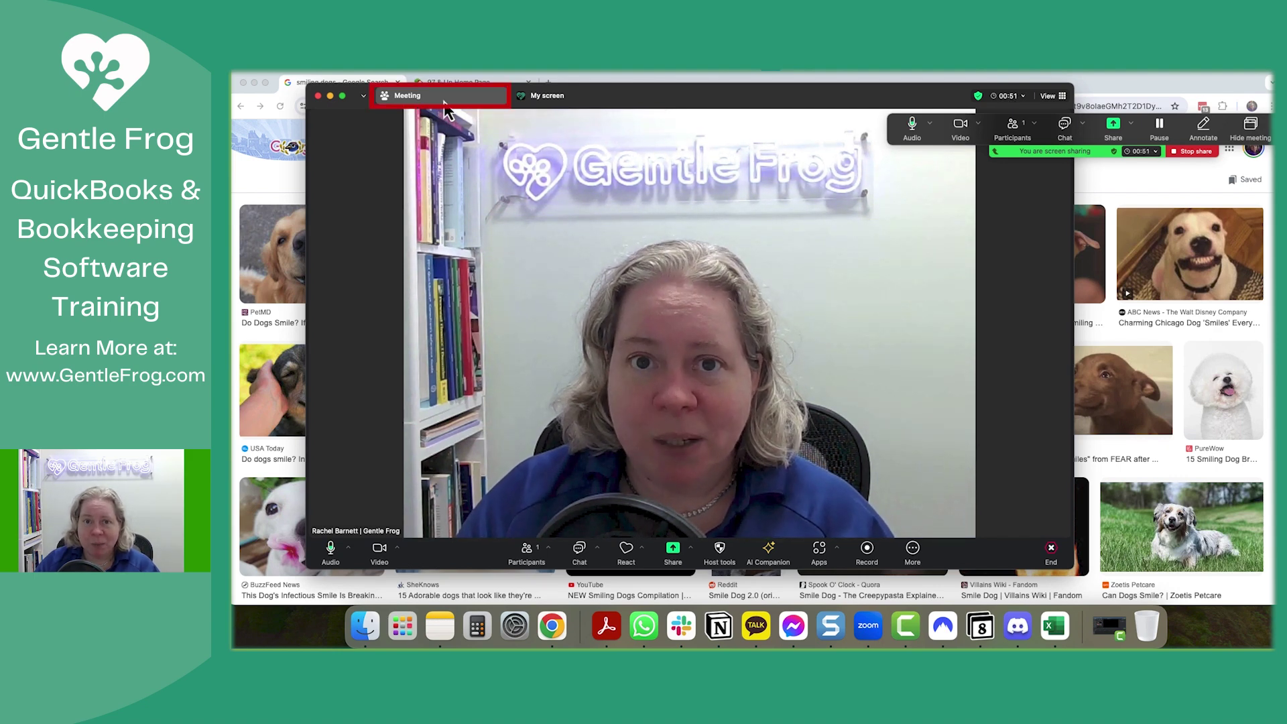
pyautogui.click(546, 100)
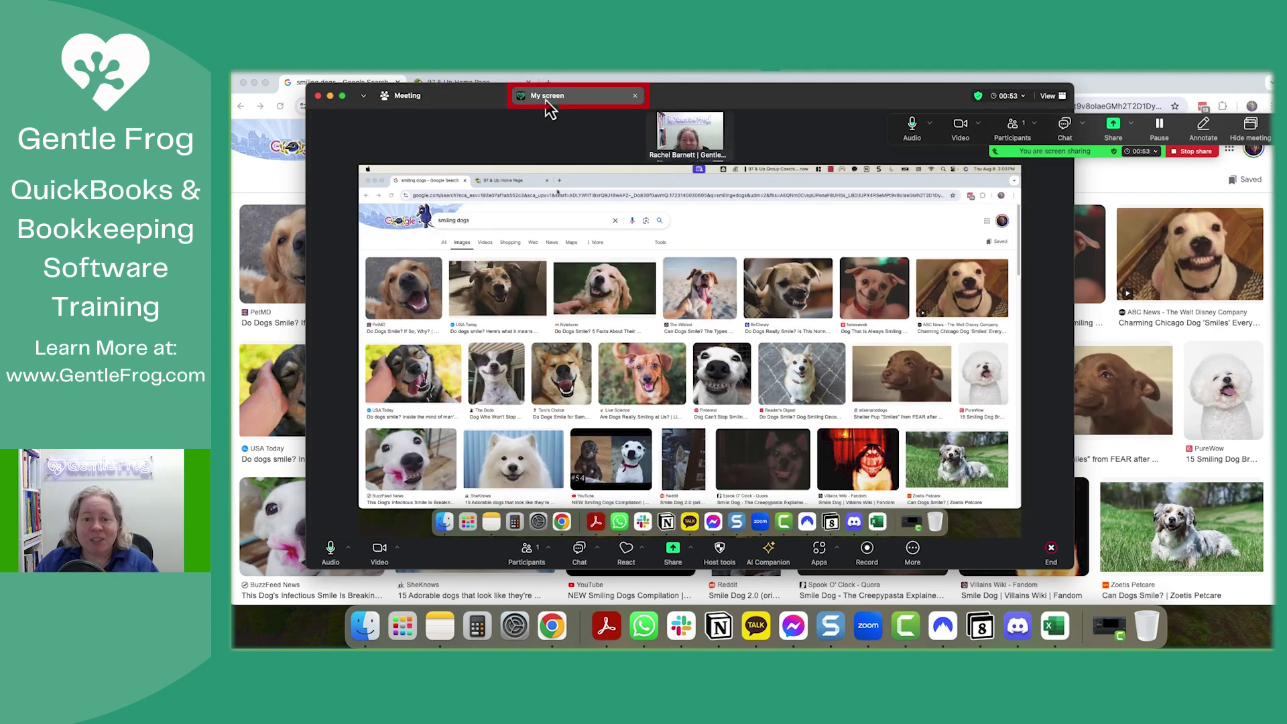
pyautogui.moveTo(690, 133)
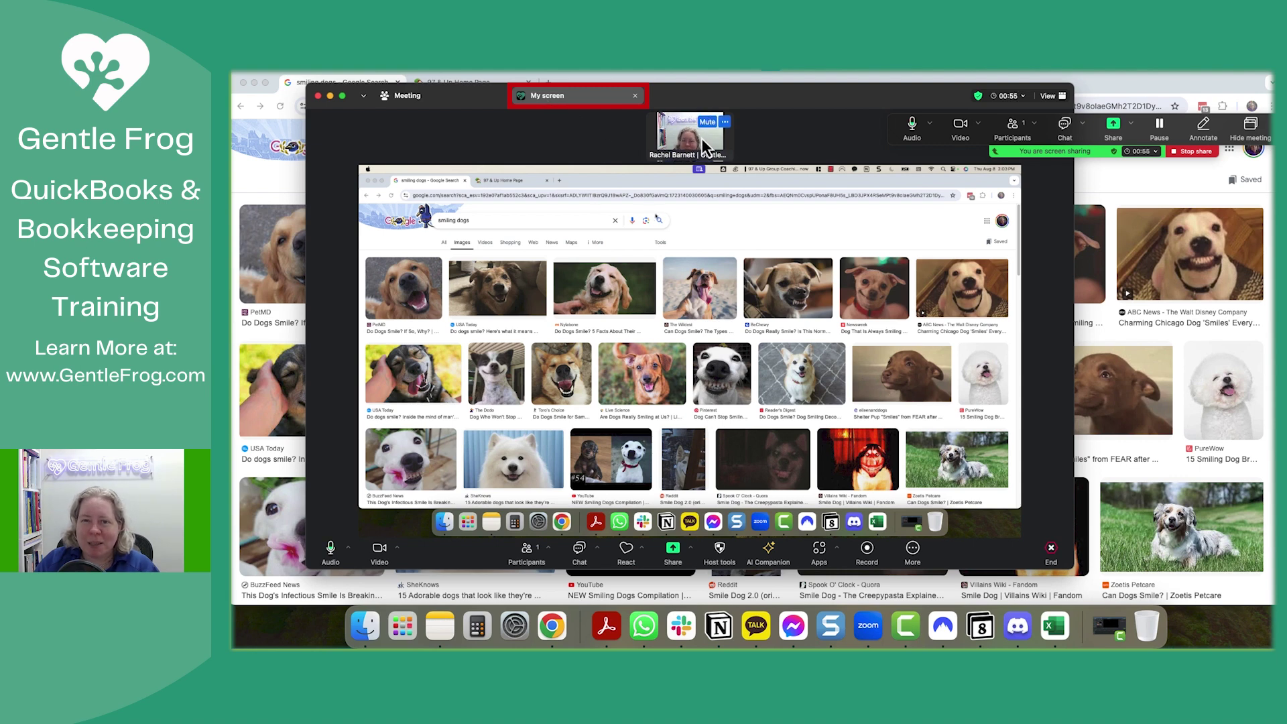
# Zoom the meeting window to full size so the shared-screen preview fills the desktop
pyautogui.doubleClick(680, 96)
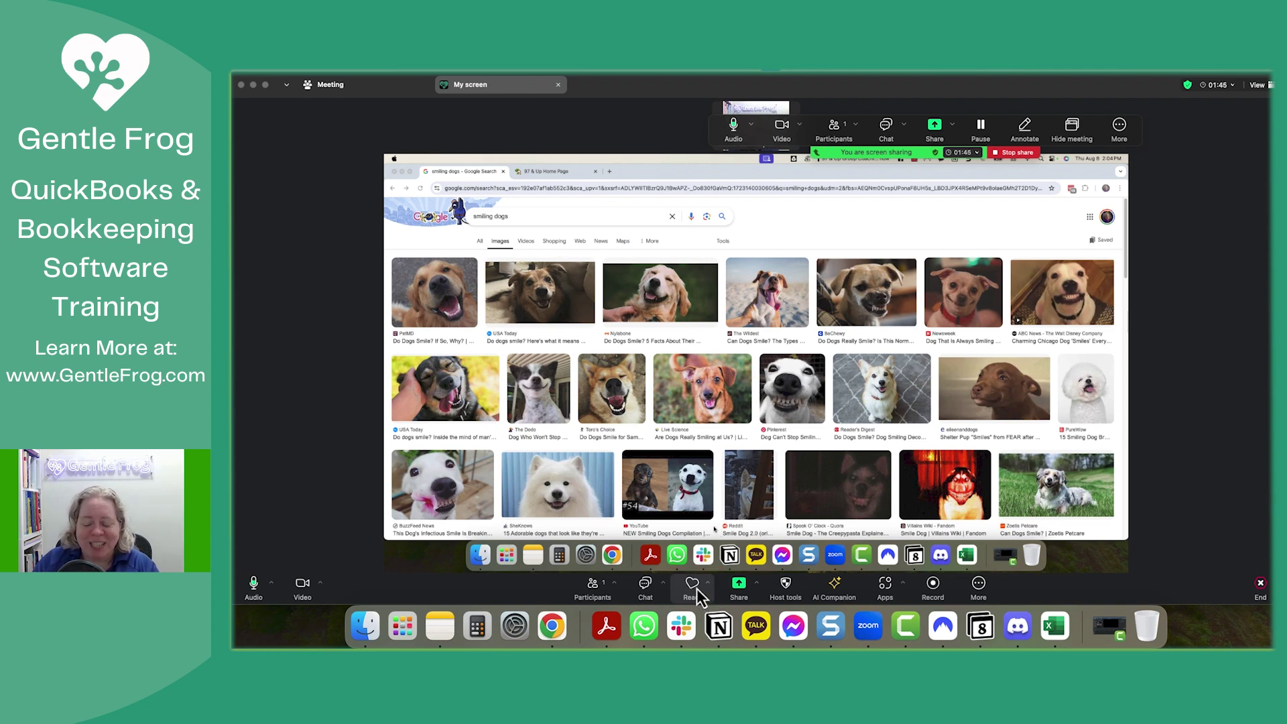
# Send a rocket effect to the meeting and move the sharing controls off the video
pyautogui.click(697, 589)
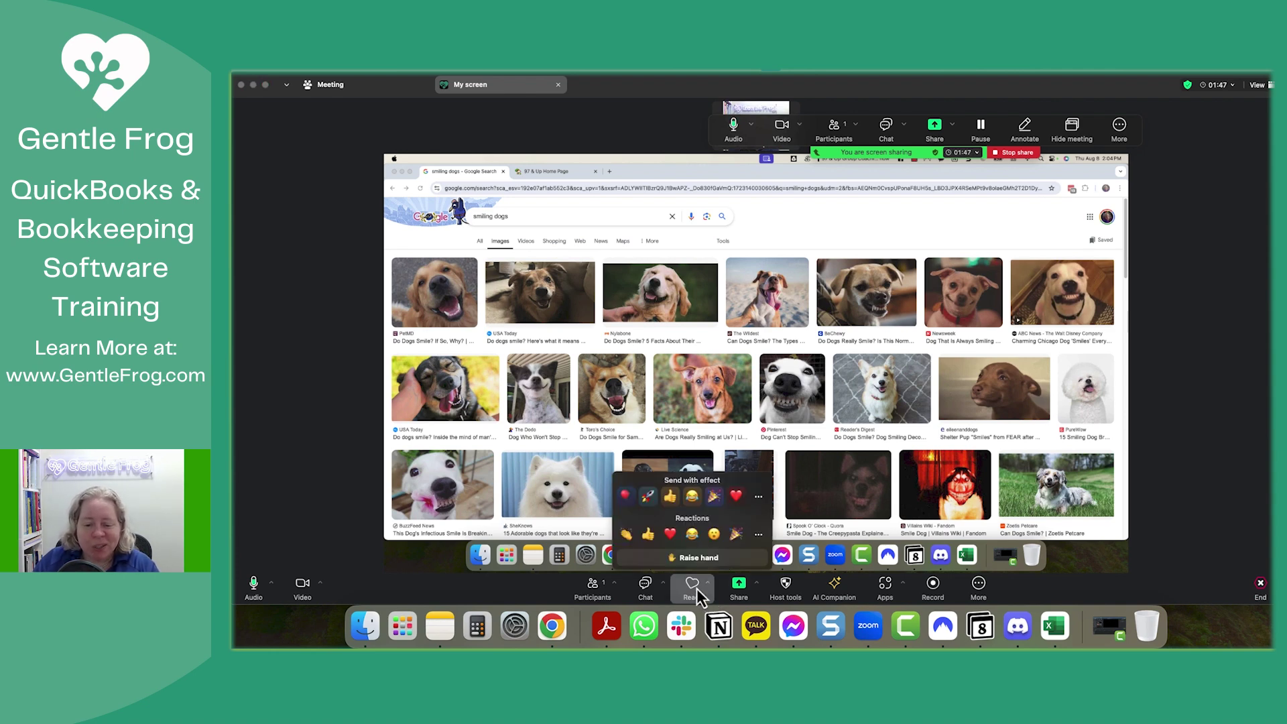
pyautogui.click(649, 498)
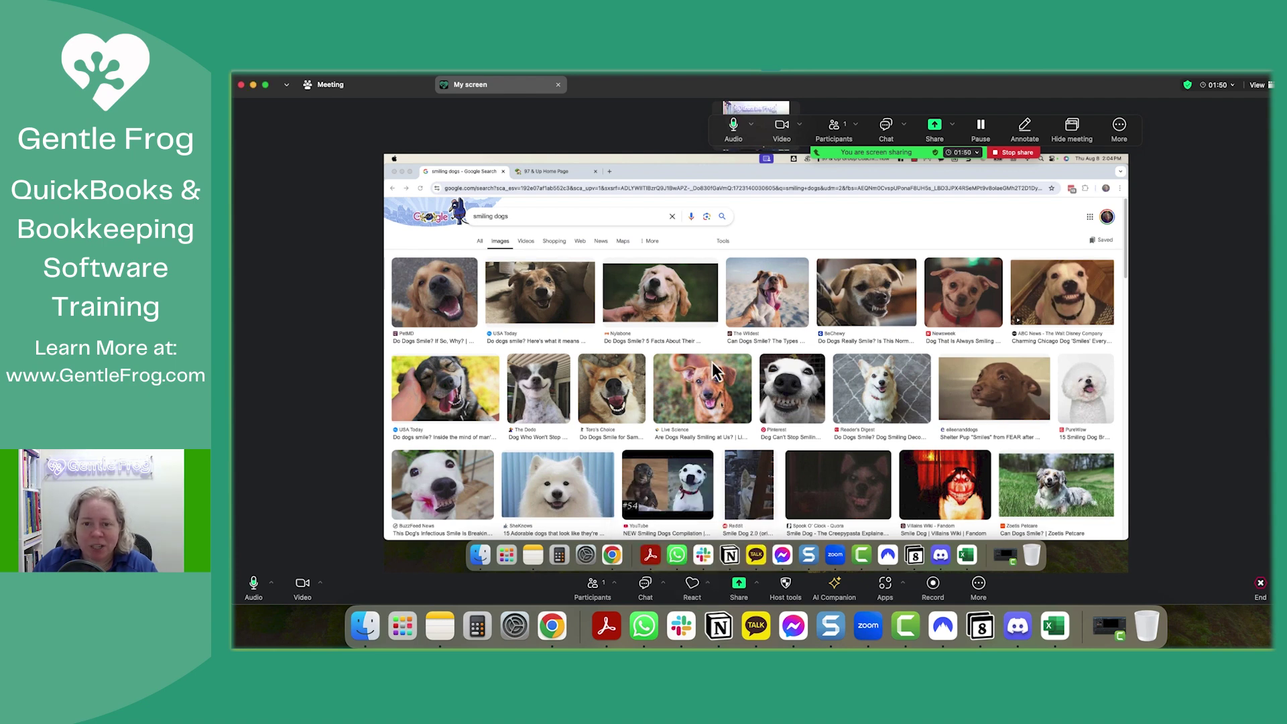
pyautogui.moveTo(855, 156); pyautogui.dragTo(987, 216)
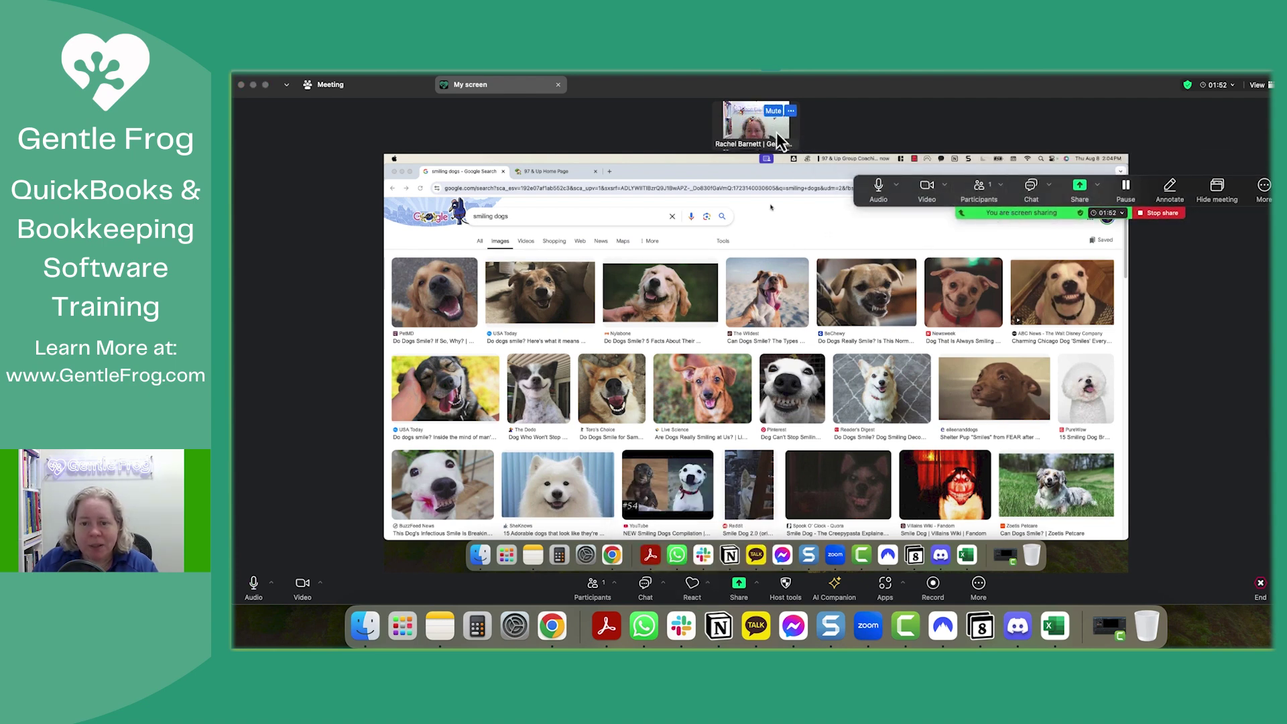
# From the Meeting view send a hearts effect, then return to the My screen preview
pyautogui.click(392, 91)
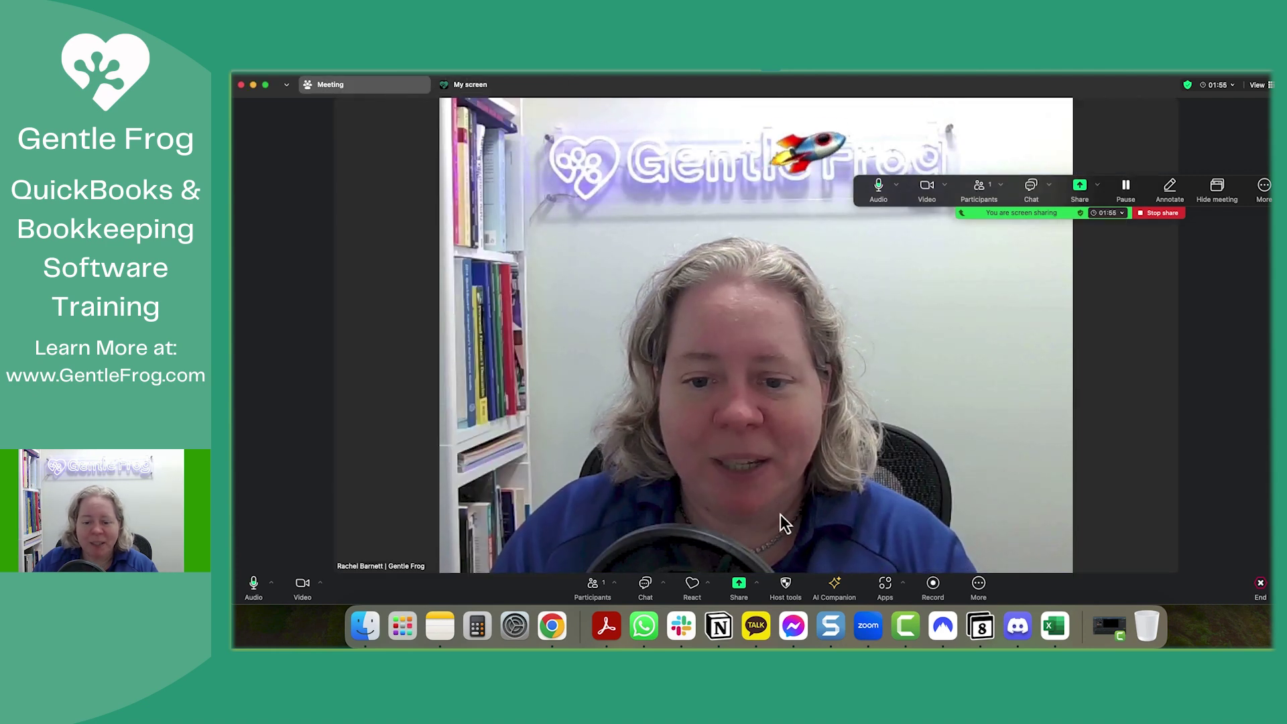
pyautogui.click(691, 588)
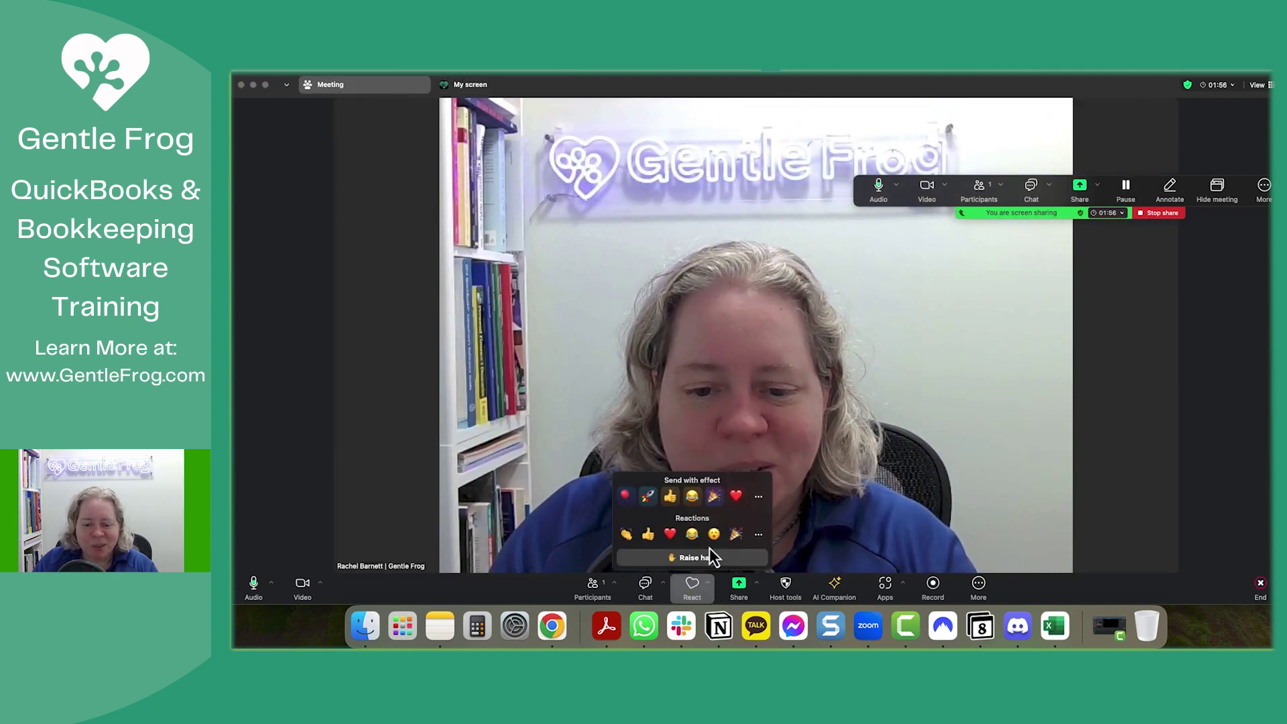
pyautogui.click(740, 507)
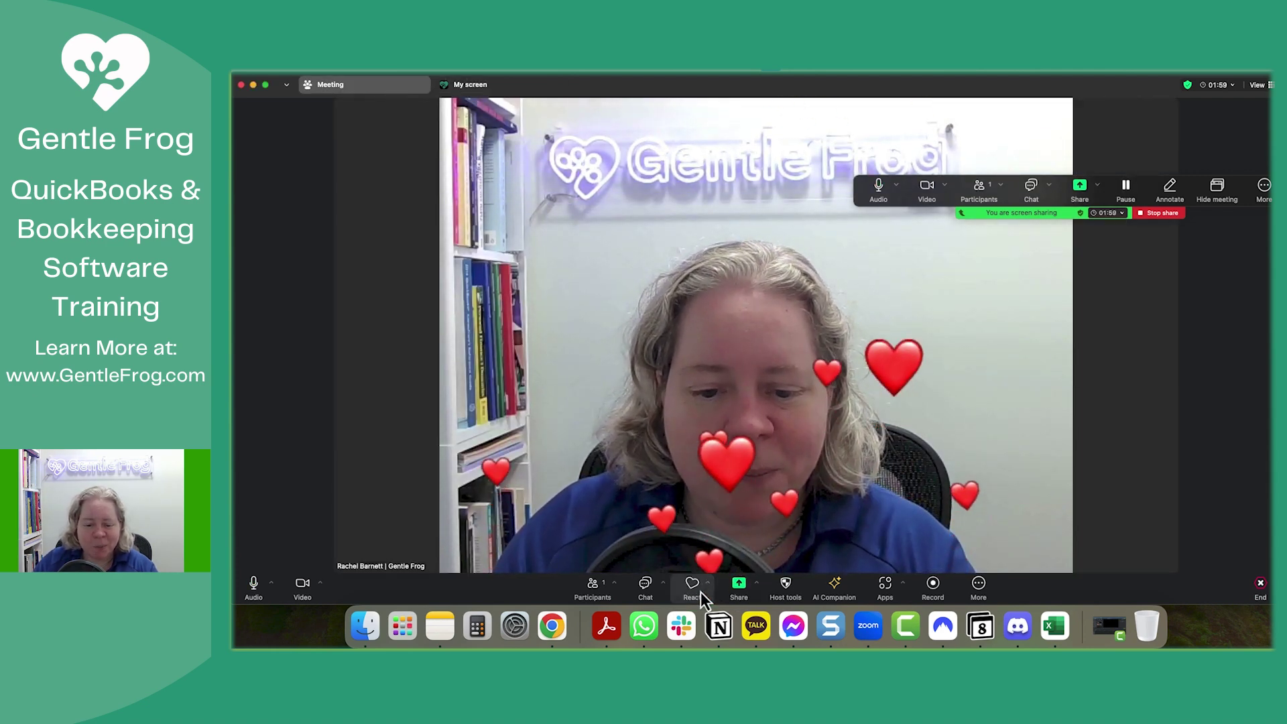
pyautogui.click(469, 85)
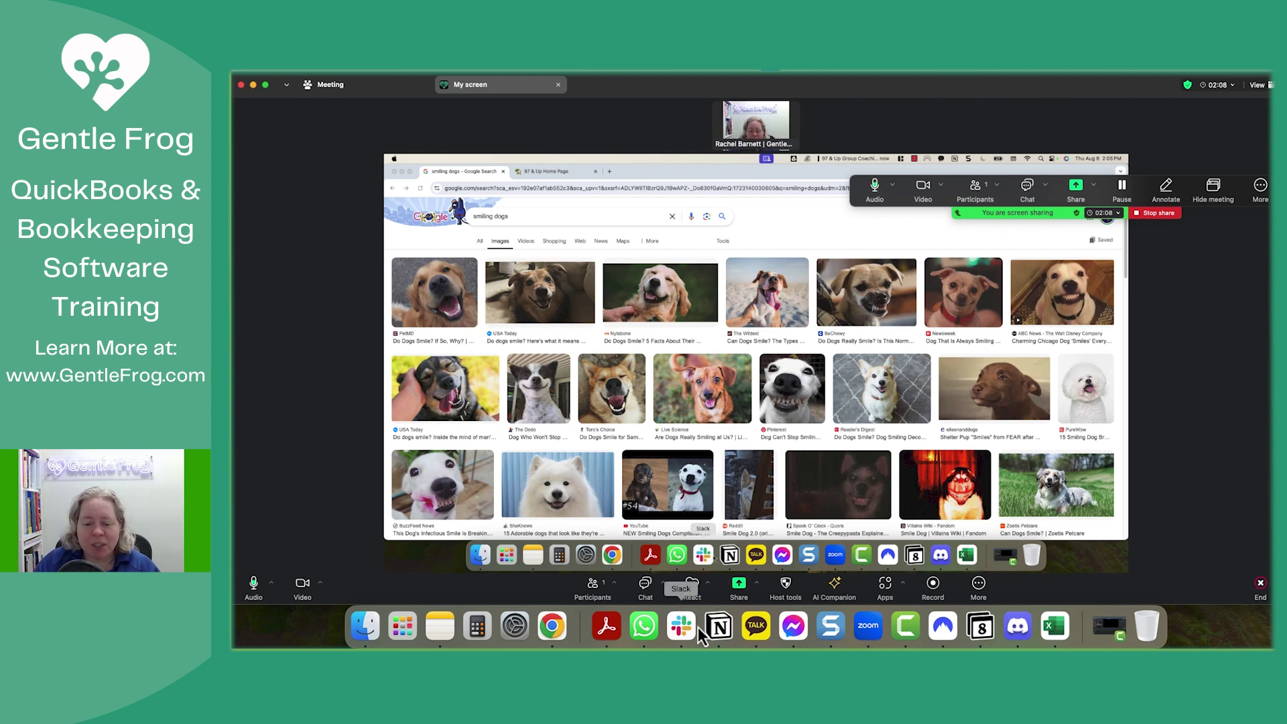
# Send a clapping-hands reaction to the meeting while the screen share continues
pyautogui.click(707, 588)
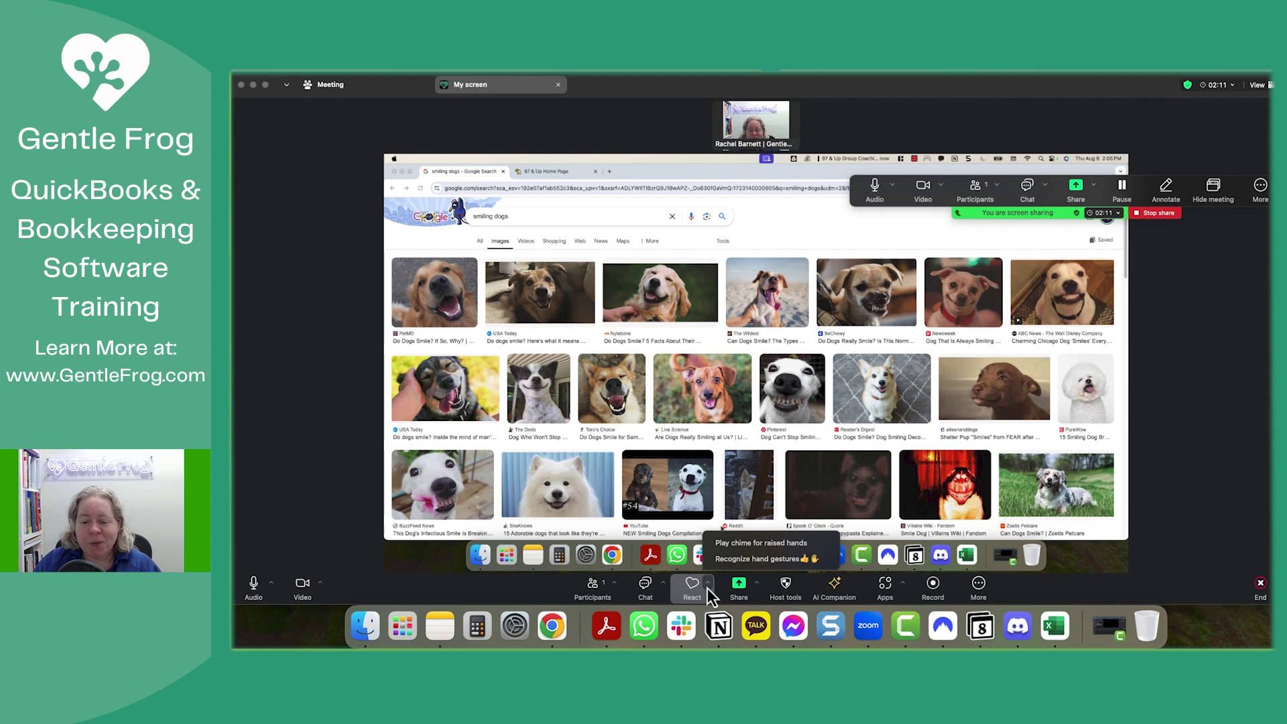
pyautogui.click(690, 596)
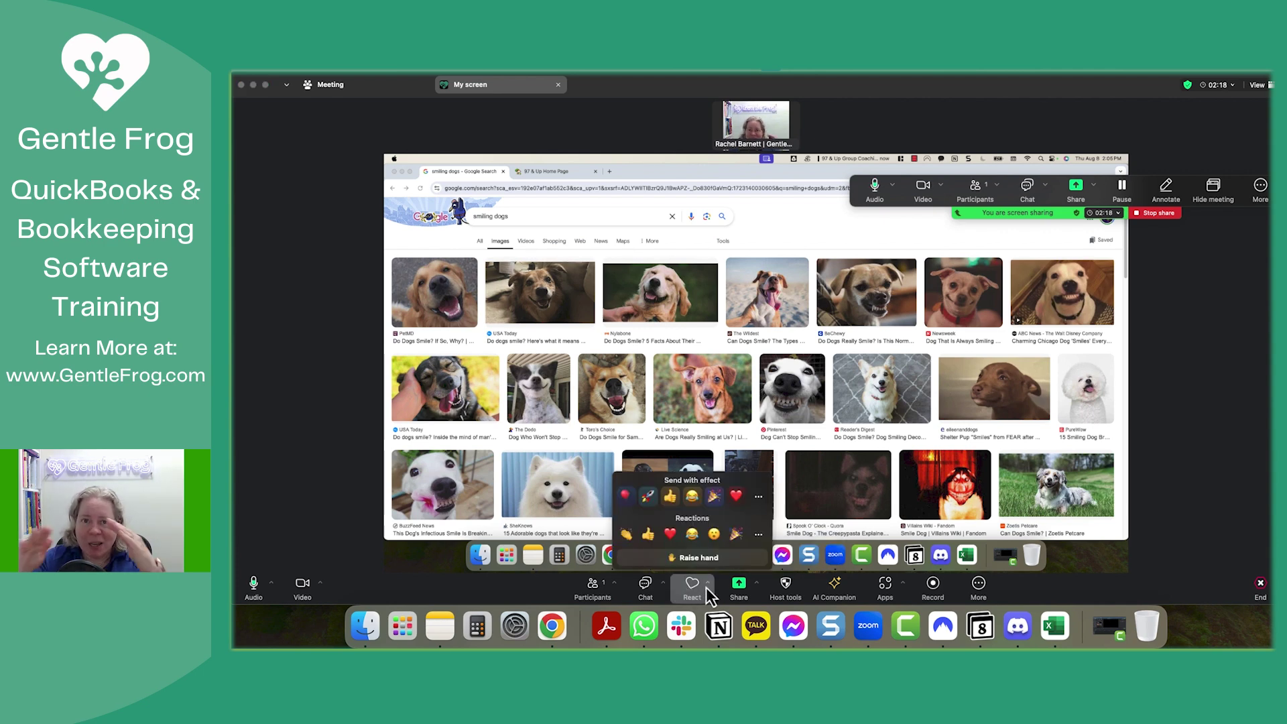
pyautogui.click(628, 535)
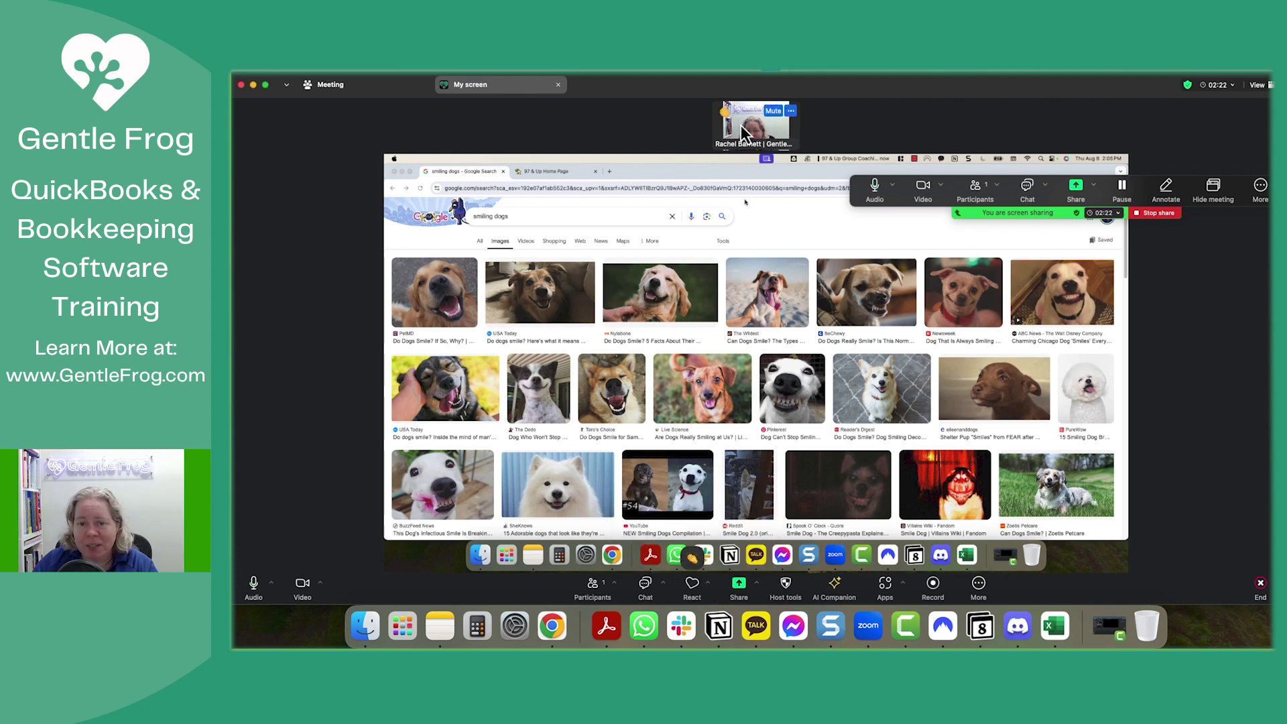
pyautogui.click(342, 87)
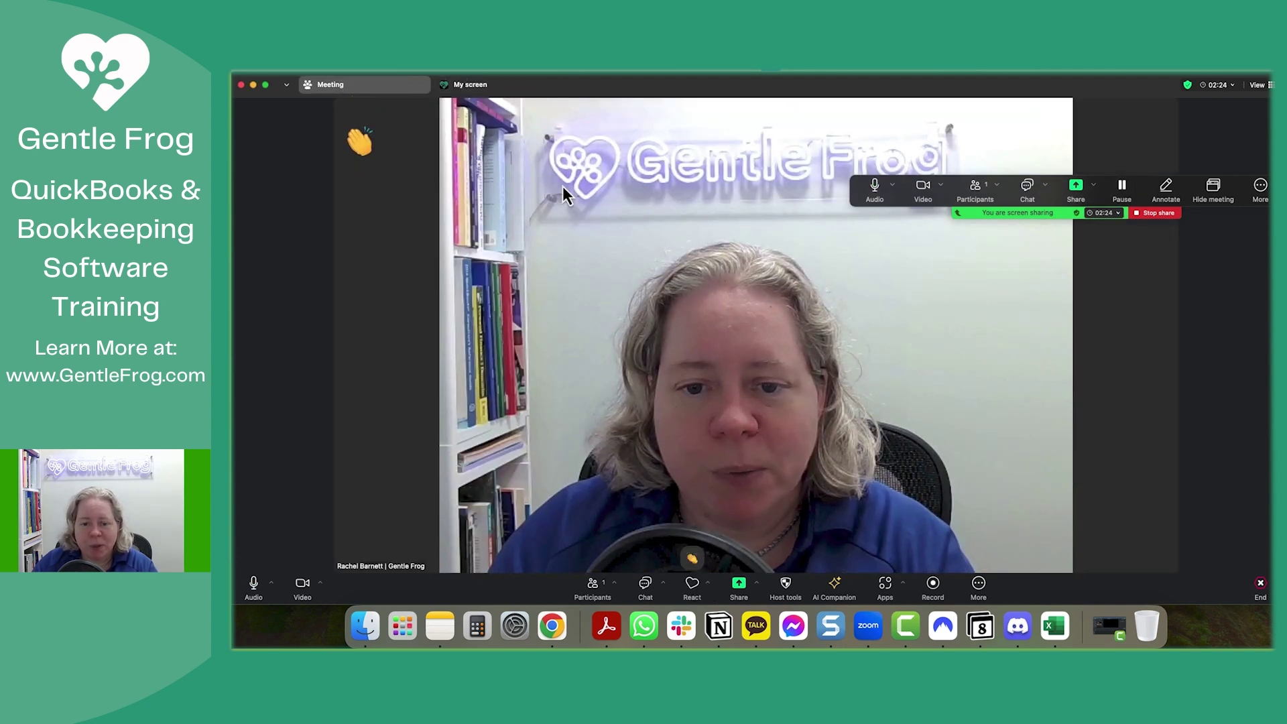
pyautogui.click(473, 85)
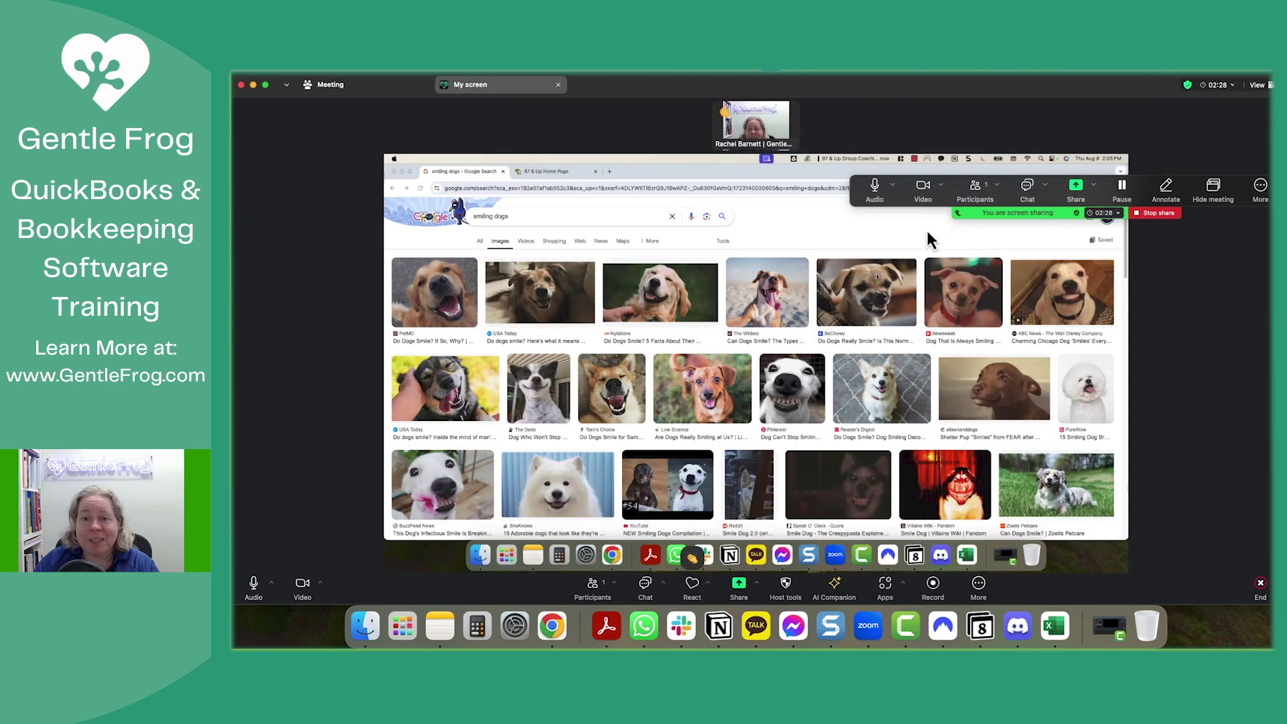